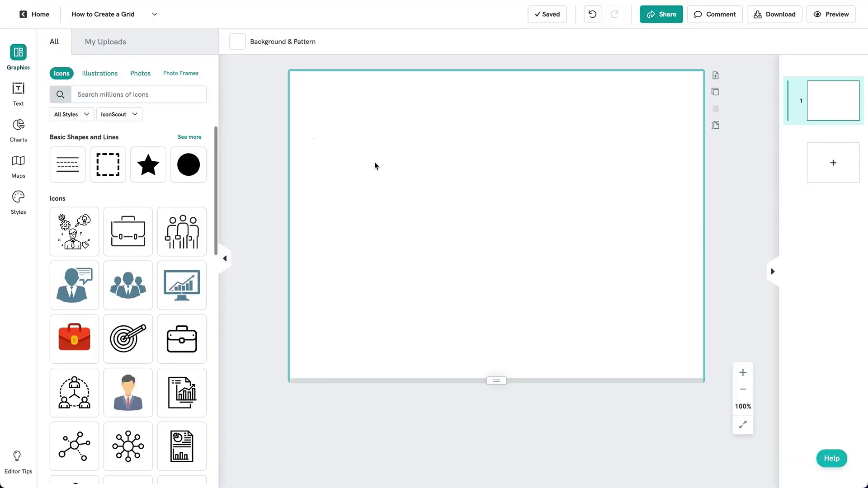
Add a black square, narrow it into a thin #F73E72 pink bar, and align it left.
left_click(188, 92)
type("square")
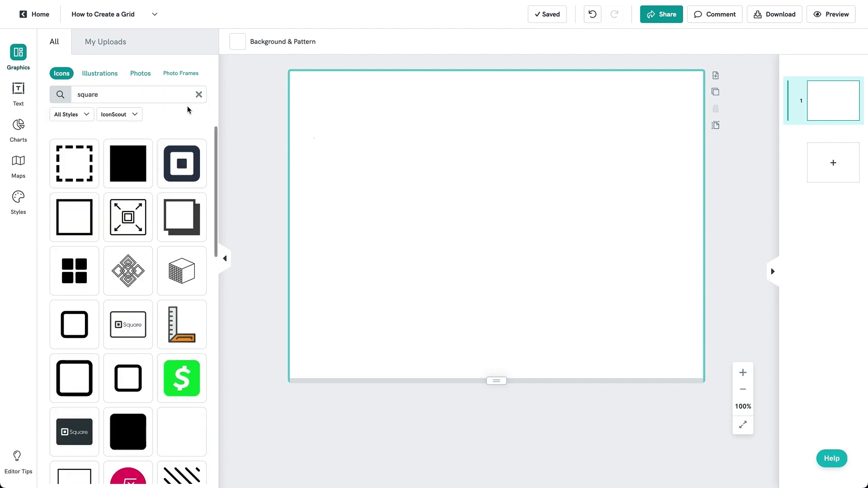
left_click(138, 159)
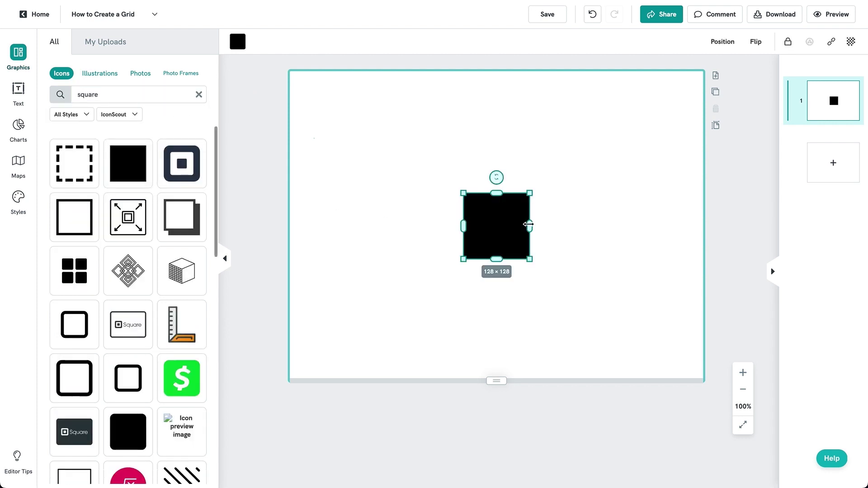
left_click_drag(529, 225, 488, 225)
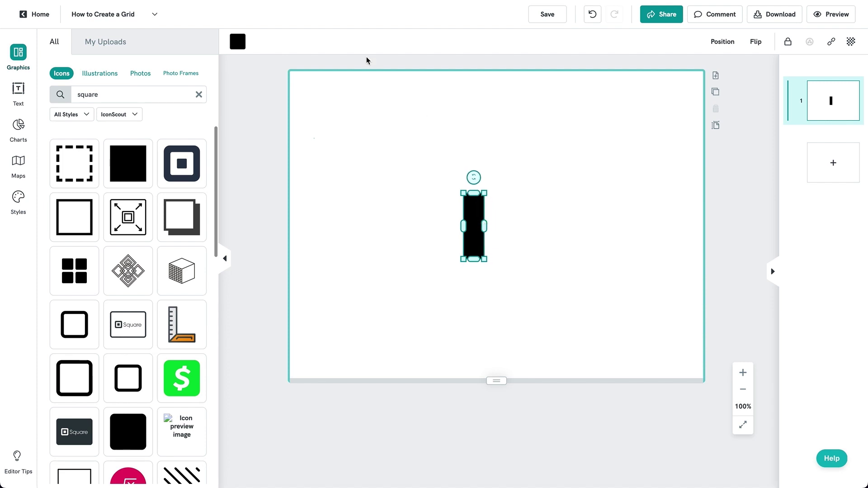
left_click(239, 42)
left_click(280, 109)
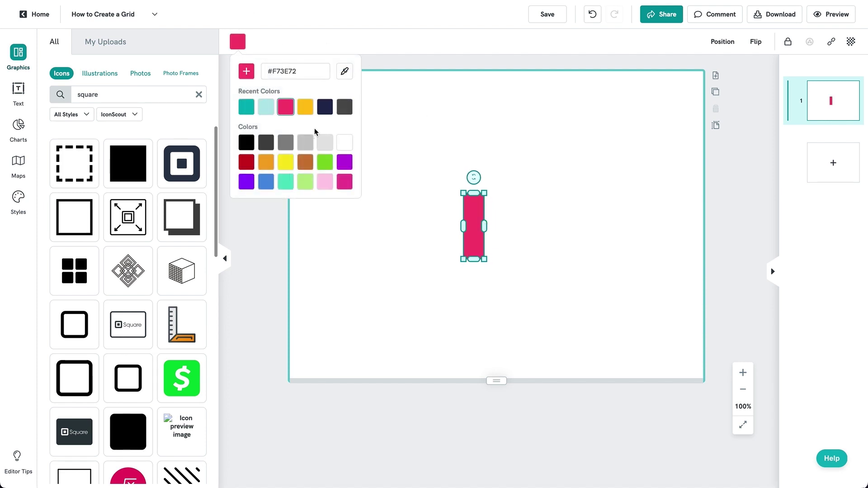
left_click(722, 42)
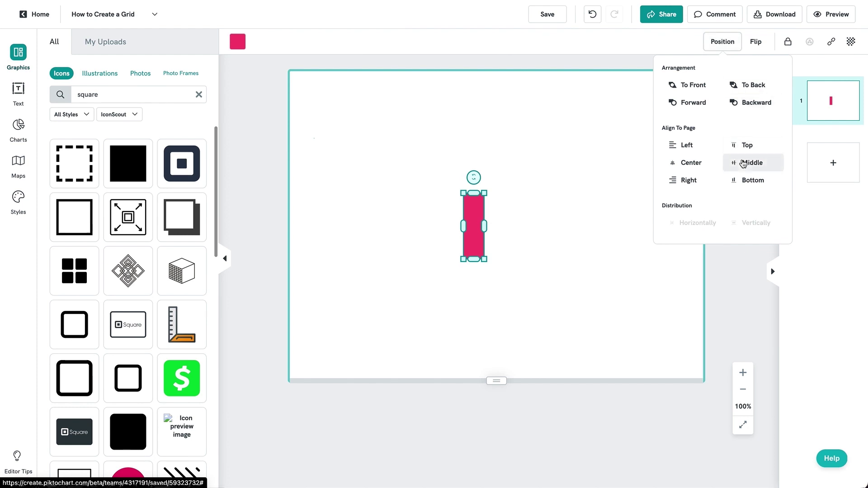
left_click(694, 148)
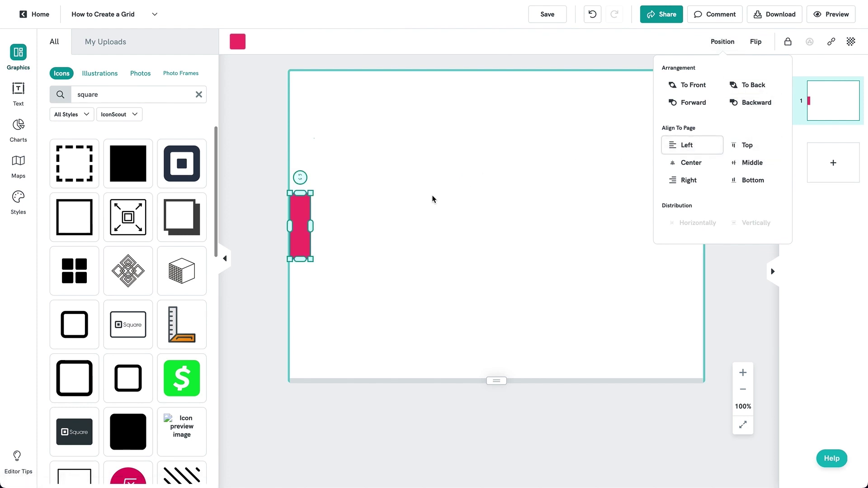
left_click(387, 192)
Copy the pink bar to the page's right edge, then add another black square.
left_click(295, 205)
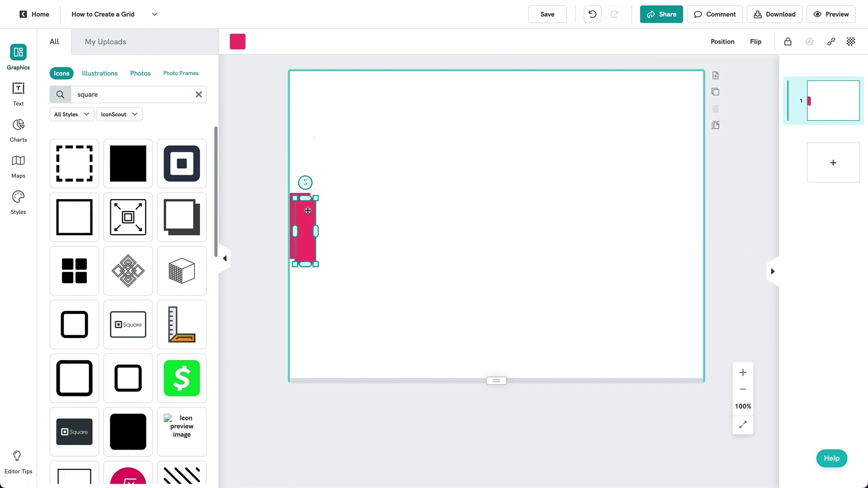
left_click_drag(306, 209, 682, 207)
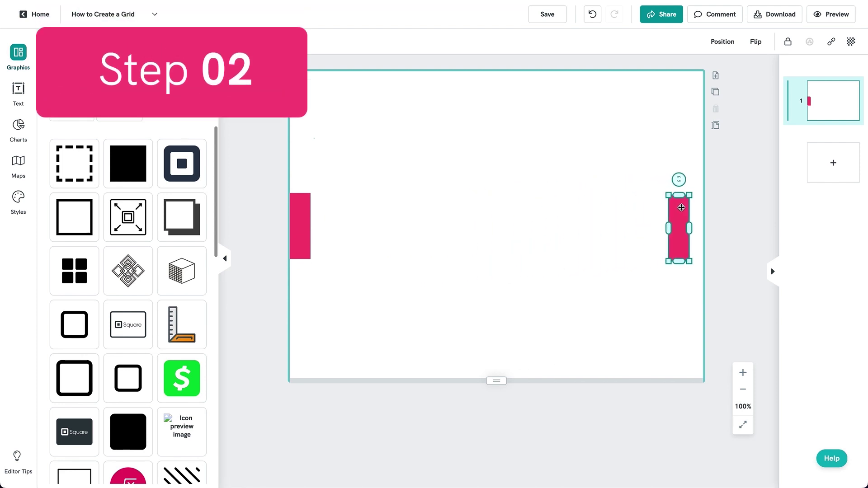
left_click(725, 42)
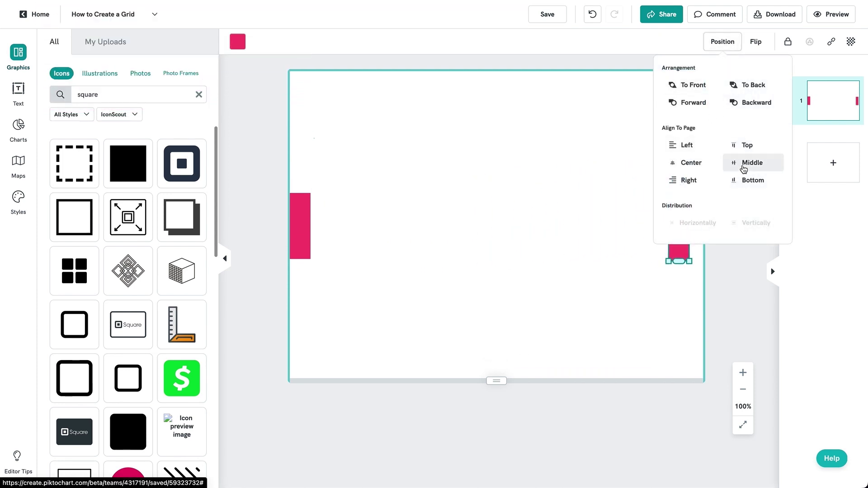
left_click(695, 179)
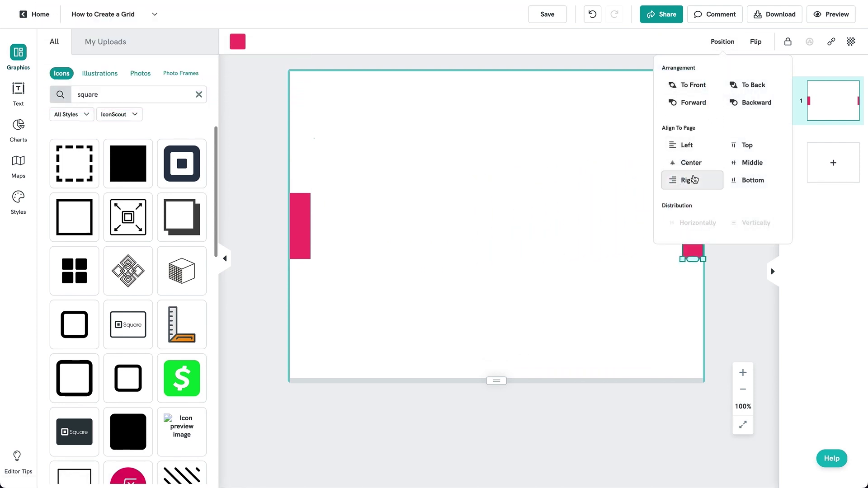
left_click(583, 175)
left_click(133, 156)
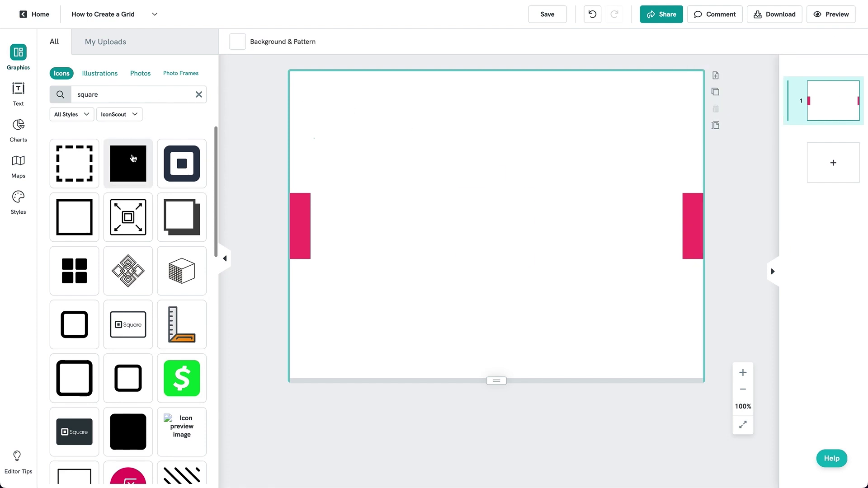
Resize the square to 160 × 160 beside the left pink bar and drop its opacity to about 25% grey.
left_click_drag(531, 260, 551, 279)
left_click_drag(514, 228, 361, 220)
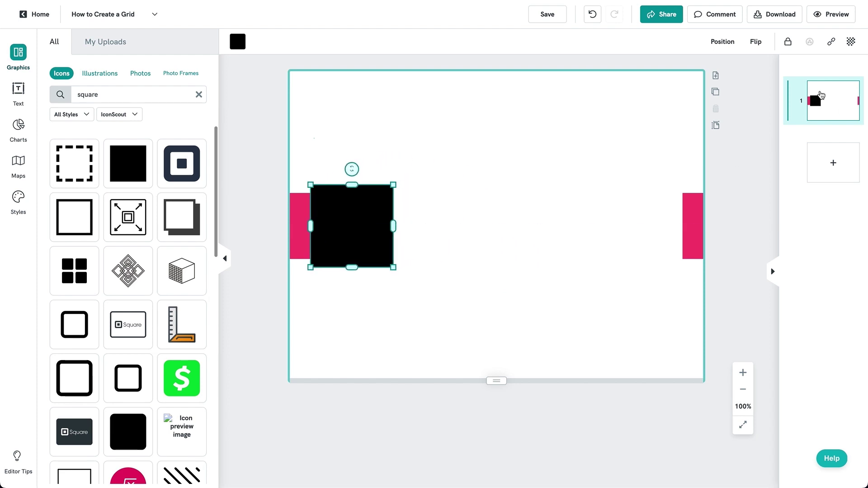
left_click(851, 41)
left_click_drag(822, 71, 787, 74)
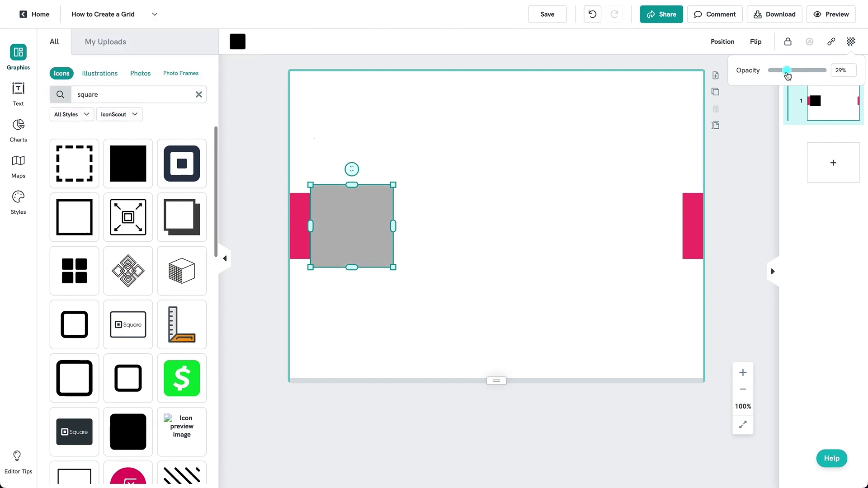
Place a light blue copy of the grey square right next to it.
left_click(318, 162)
left_click(366, 214)
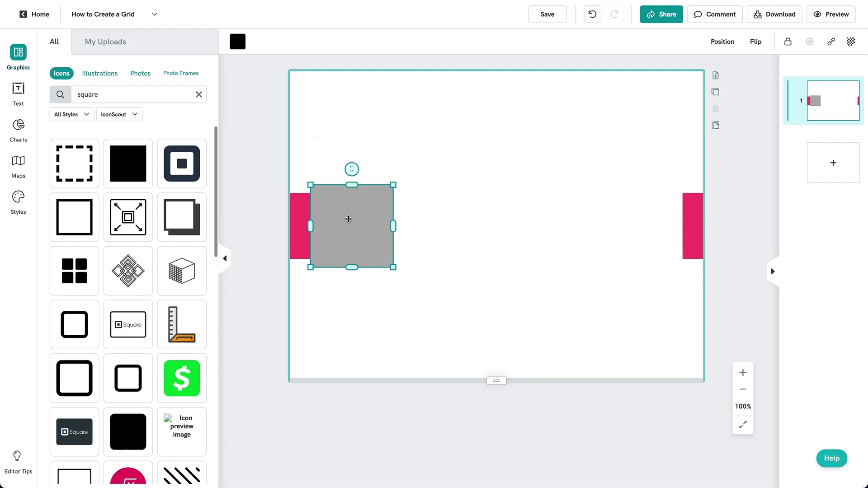
left_click_drag(348, 220, 422, 221)
left_click(237, 42)
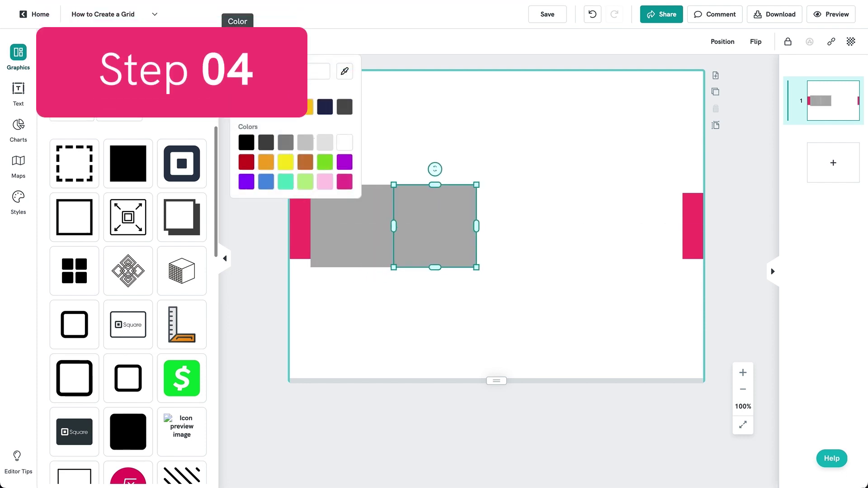
left_click(266, 181)
left_click_drag(362, 170, 407, 242)
left_click(749, 42)
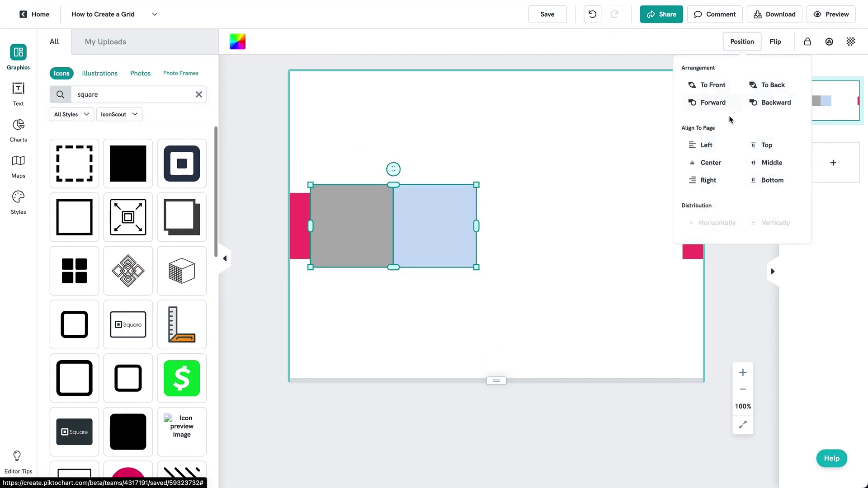
left_click(492, 199)
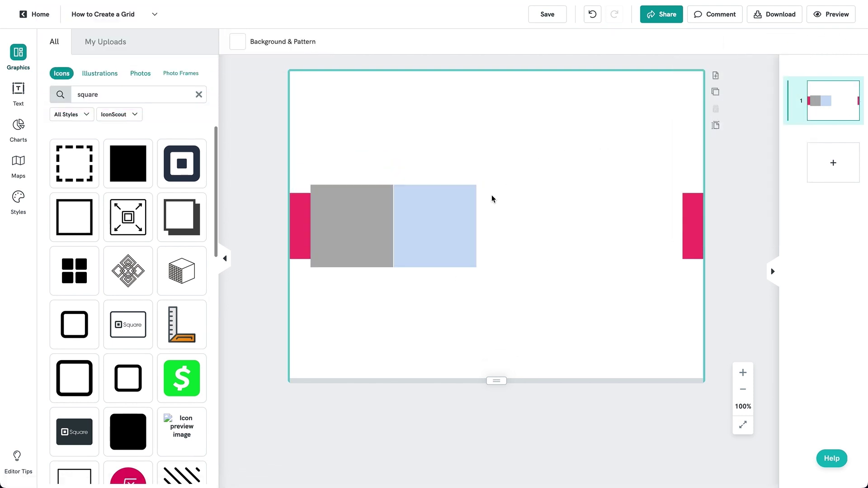
left_click(458, 207)
Duplicate the grey and blue pair with Ctrl+D and place the copy to its right.
left_click_drag(357, 154, 423, 271)
key("ctrl+d")
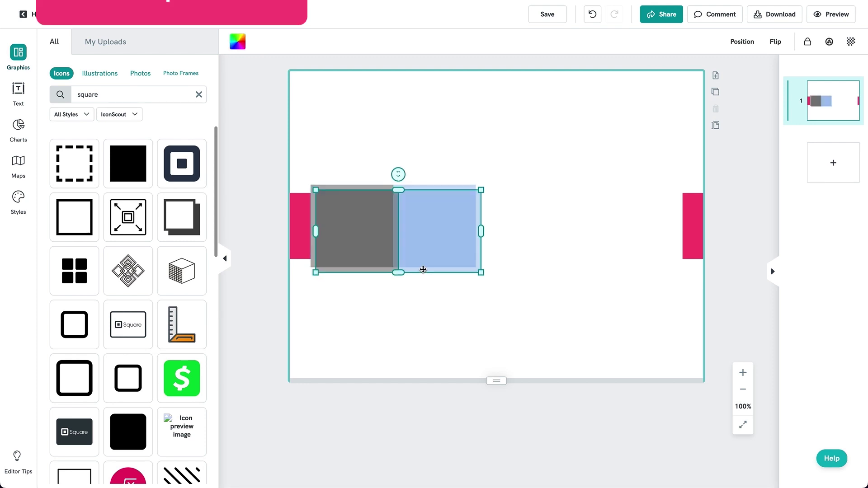
left_click_drag(339, 208, 506, 207)
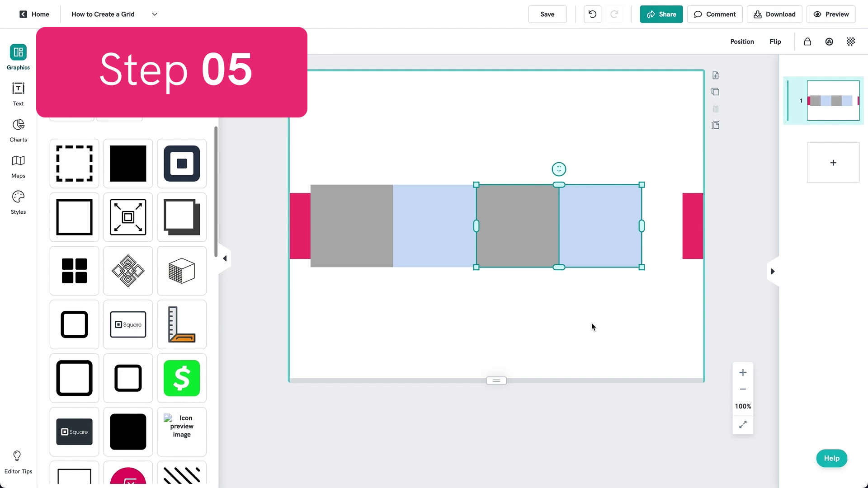
left_click(605, 308)
left_click(536, 246)
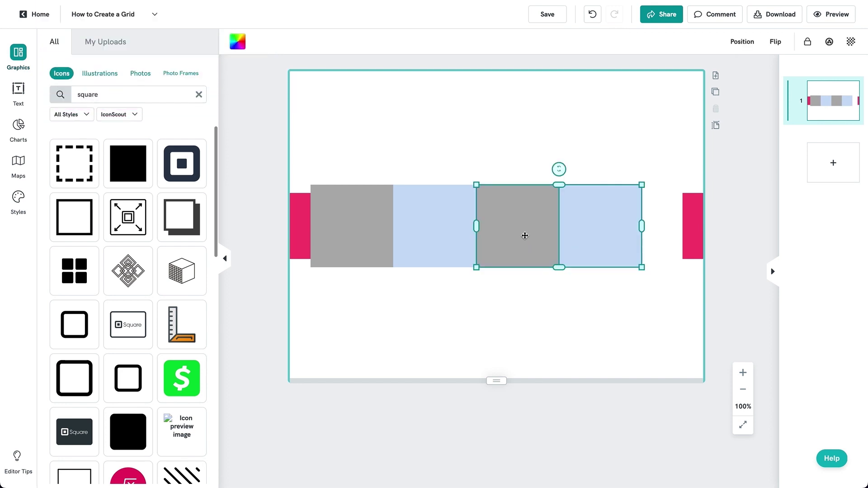
left_click_drag(525, 236, 525, 235)
Stretch all four squares together to fill the space between the pink bars.
left_click_drag(630, 299, 372, 224)
left_click_drag(642, 268, 680, 298)
left_click(669, 308)
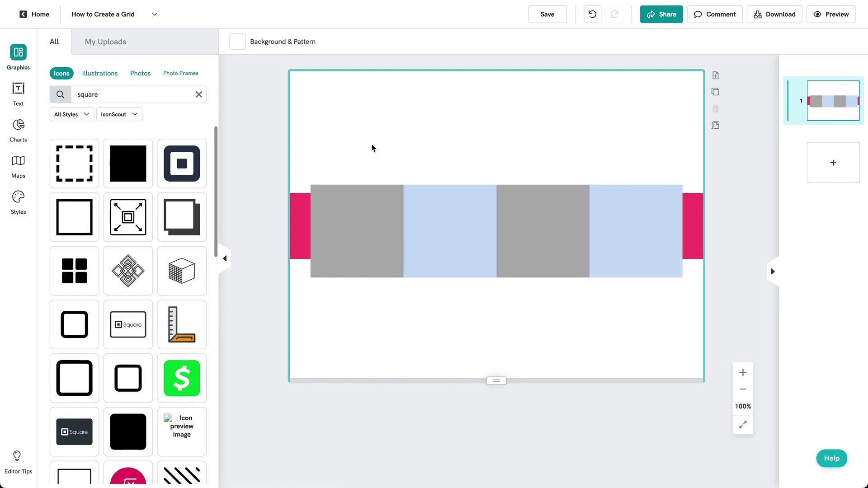
left_click(18, 89)
Add a body text box with a pasted title and paragraph above the first grey square, at size 14.
left_click(131, 232)
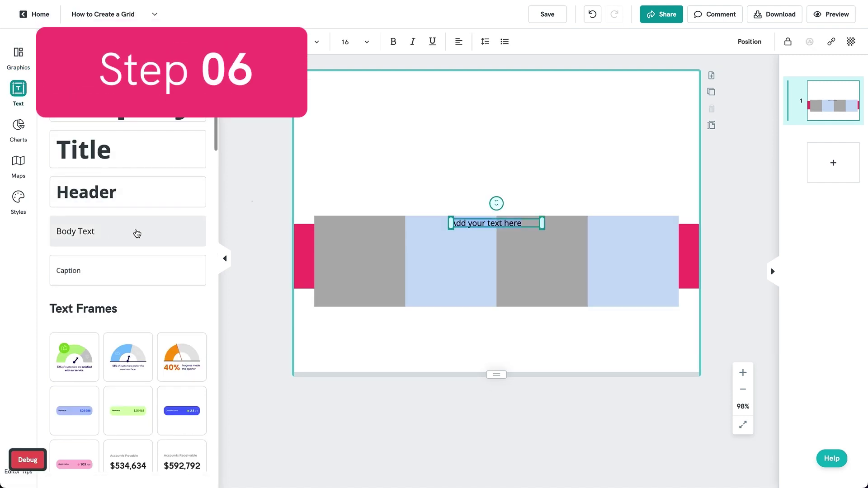
type("Title Here  Use this paragraph to visualize the problem that you're solving. Write one sentence that summarizes the problem.")
left_click_drag(484, 260, 348, 180)
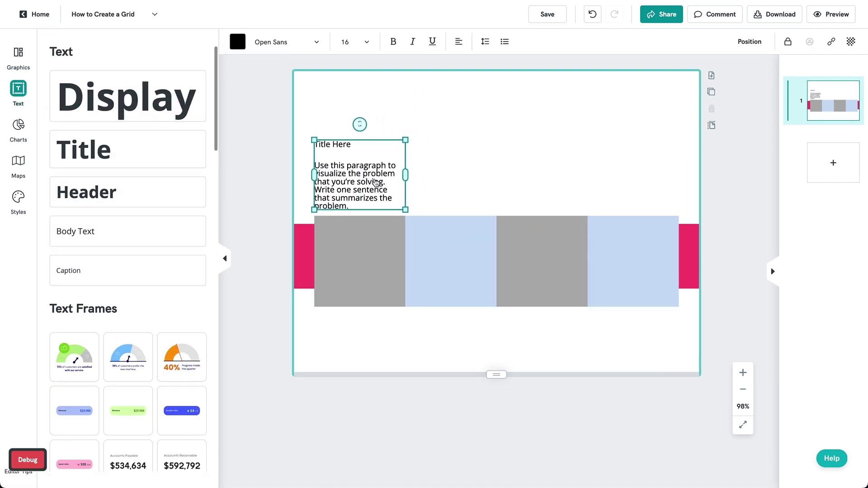
left_click(368, 44)
left_click(362, 107)
Change the text font to Archivo and adjust its line height.
left_click(296, 45)
type("arch")
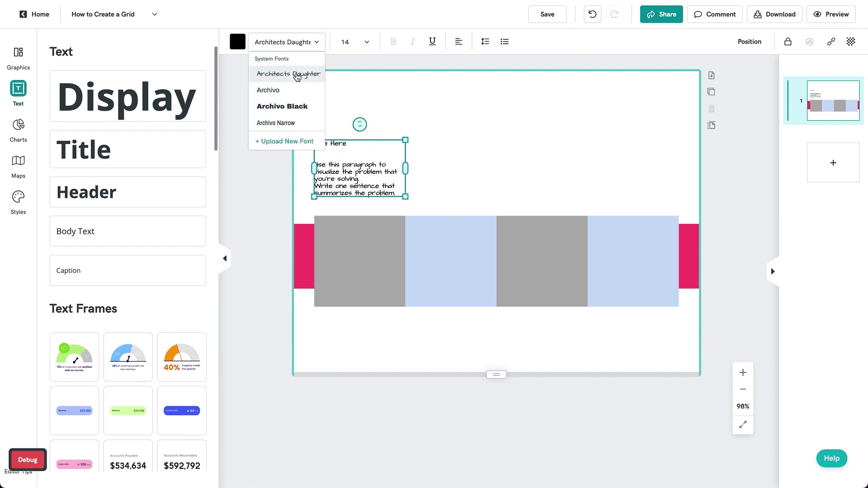
left_click(292, 89)
left_click(491, 44)
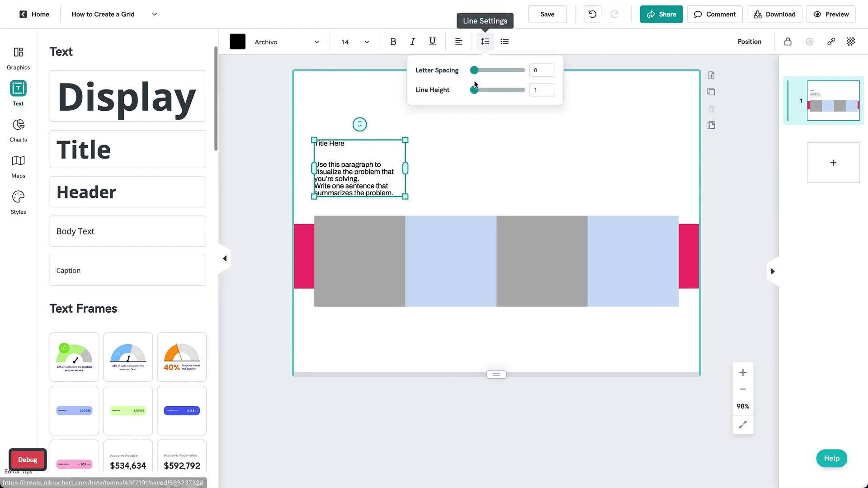
left_click_drag(474, 89, 478, 90)
Delete the blank line under 'Title Here' and narrow the box to 149 × 146 over the grey block.
left_click(388, 163)
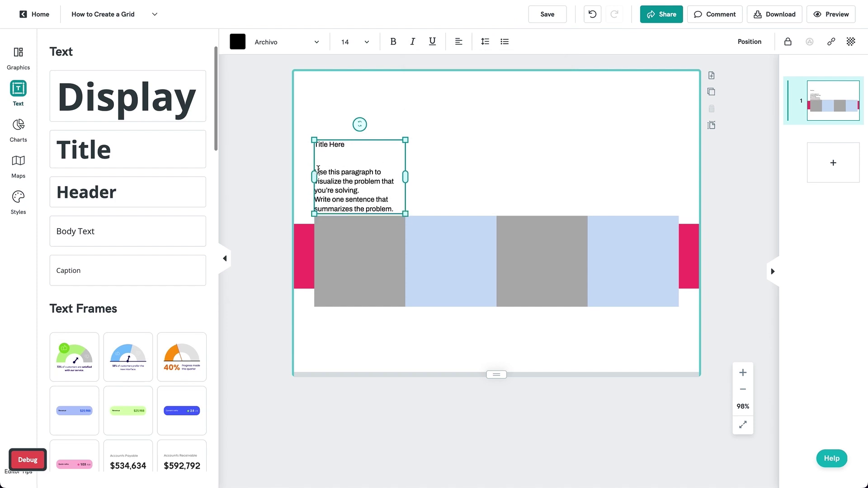
key("BackSpace")
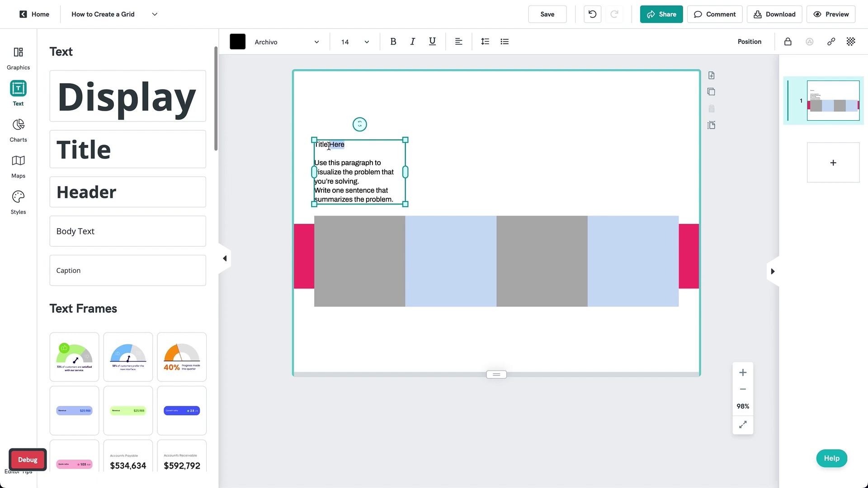
left_click(425, 128)
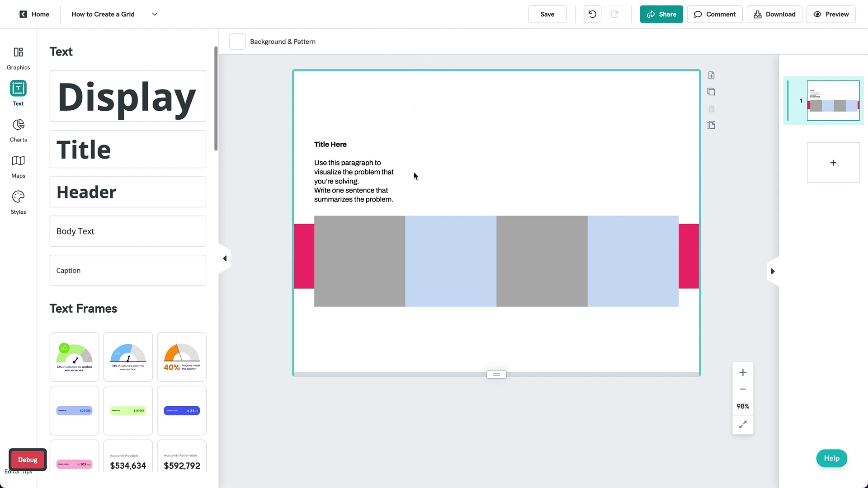
left_click(389, 173)
left_click_drag(404, 172, 389, 169)
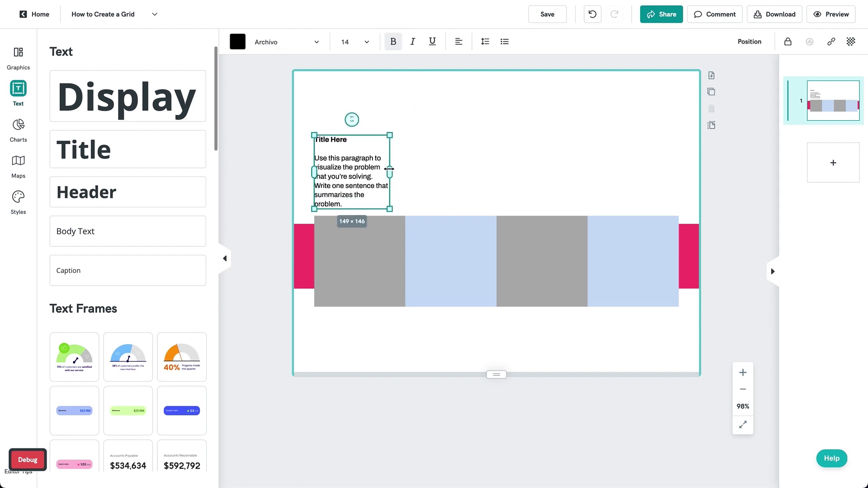
Move the left pink bar beside the paragraph and recolour it light green as a gutter.
left_click(306, 245)
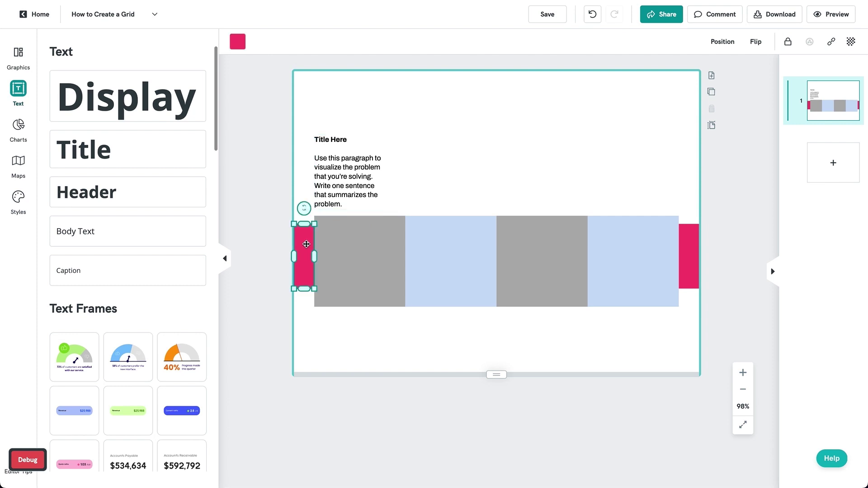
left_click_drag(306, 244, 393, 164)
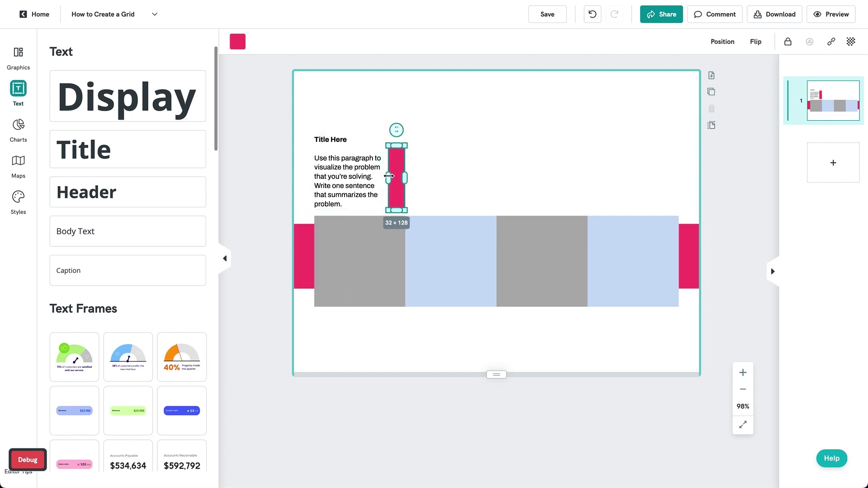
left_click(238, 42)
left_click(305, 184)
left_click(442, 159)
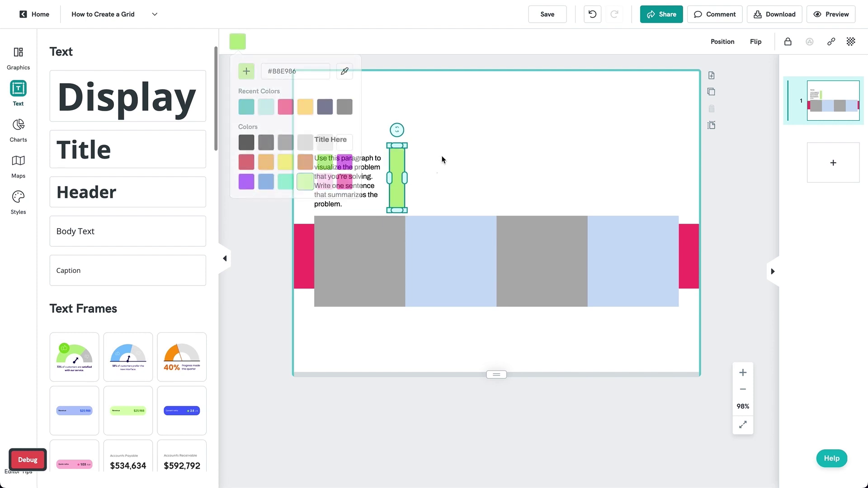
Duplicate the text column and green gutter across four squares and align all four along the top.
left_click(321, 190)
key("ctrl+d")
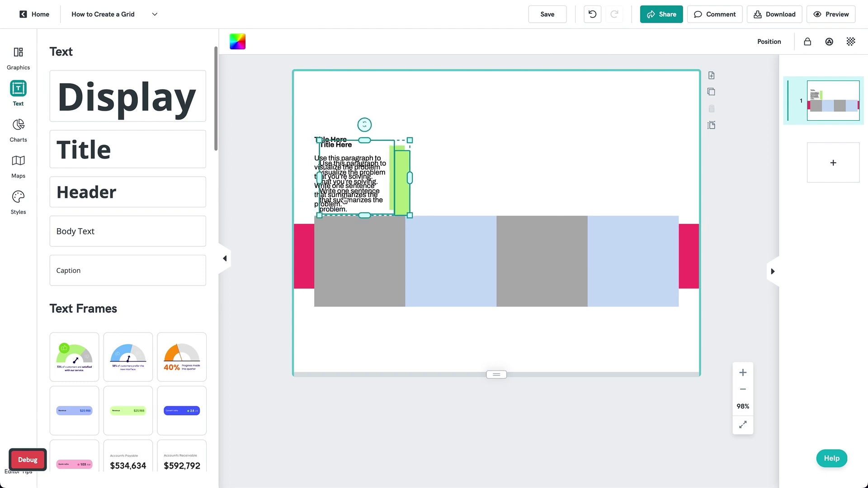
left_click_drag(323, 189, 611, 188)
key("ctrl+d")
key("ctrl+d")
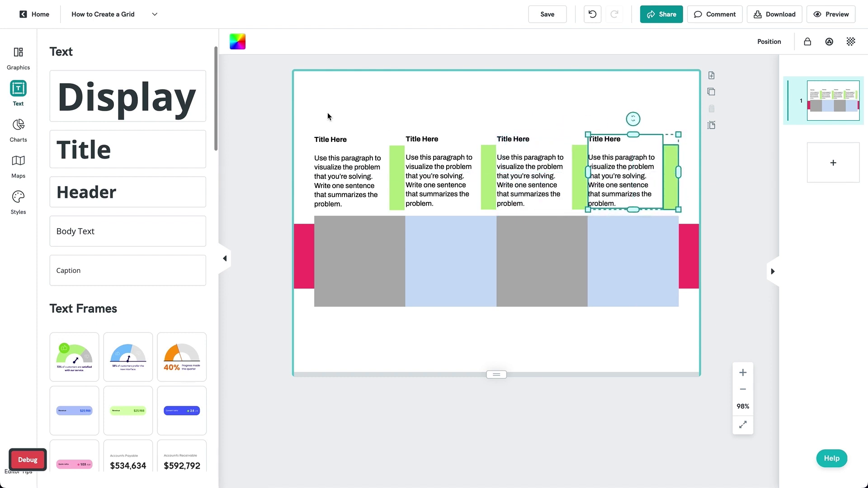
left_click_drag(312, 113, 689, 213)
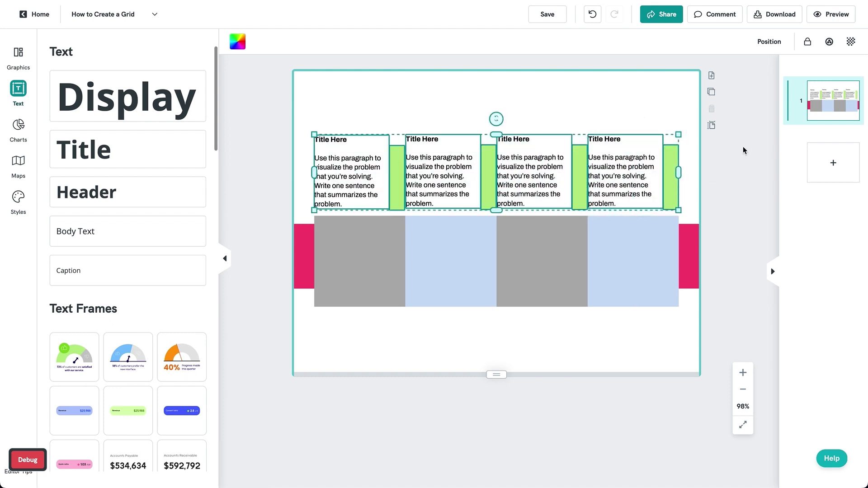
left_click(763, 43)
left_click(789, 145)
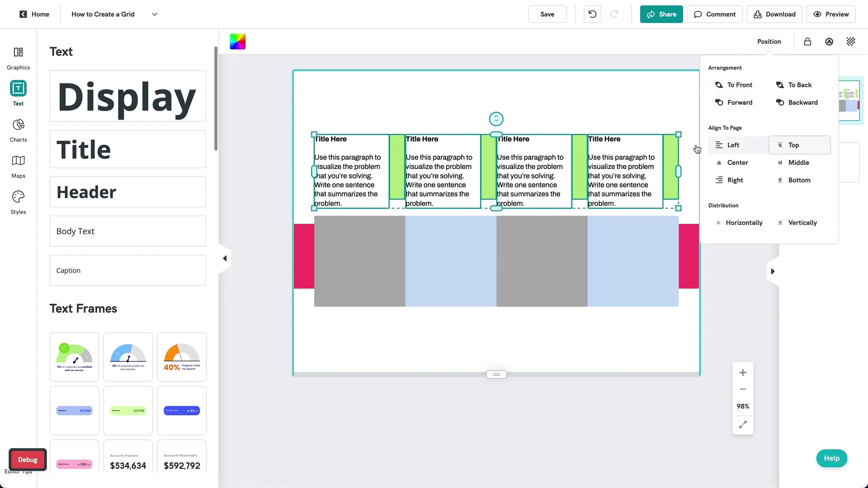
left_click(592, 111)
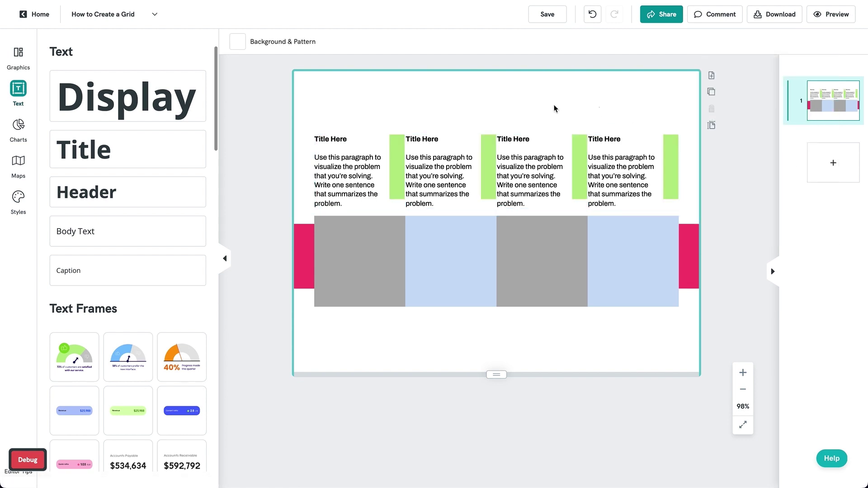
Duplicate the page and widen its right text box to reach the last gutter.
left_click(711, 93)
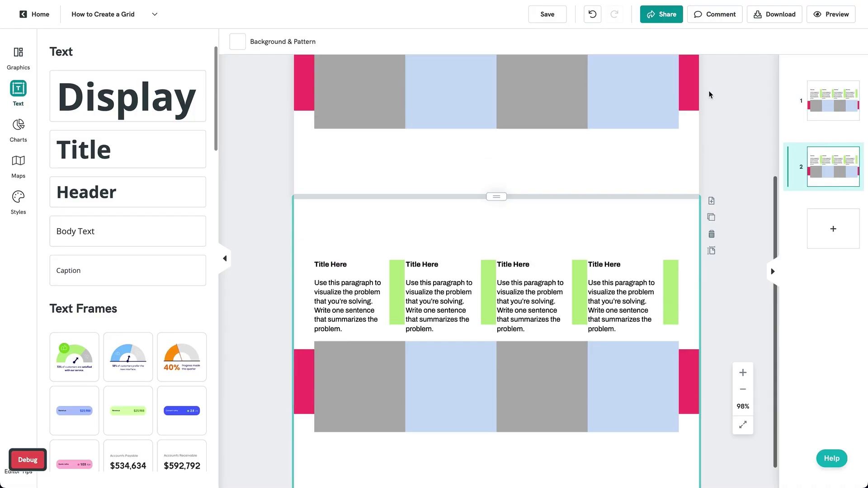
left_click_drag(495, 218, 671, 288)
left_click(556, 284)
left_click_drag(572, 281, 660, 281)
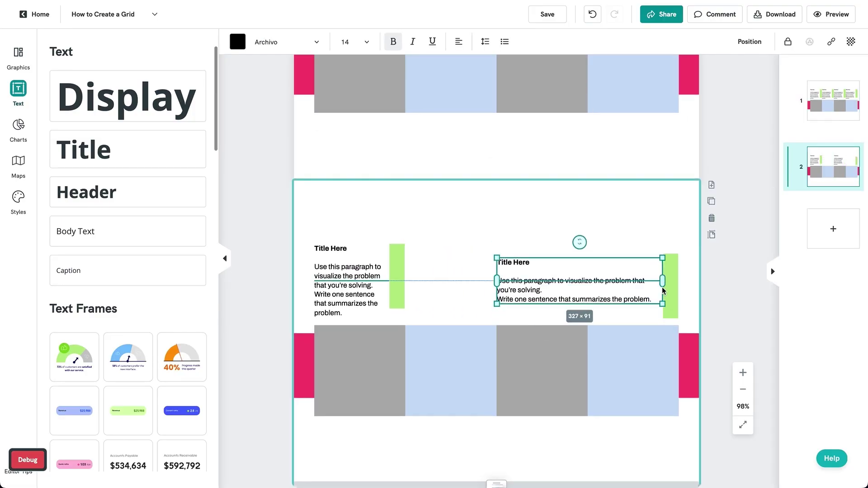
Move the left gutter to the page centre, widen the left text box, and top-align both columns.
left_click_drag(394, 280, 480, 281)
left_click(348, 285)
left_click_drag(330, 233, 681, 313)
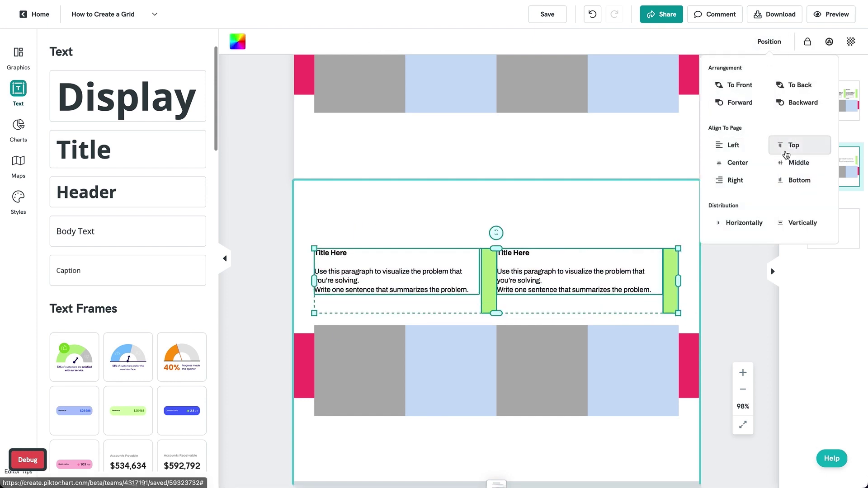
left_click(785, 144)
left_click(547, 225)
scroll(547, 223, "up", 3)
Duplicate the page again and rearrange the grid into three cells stretched across the row.
left_click(711, 94)
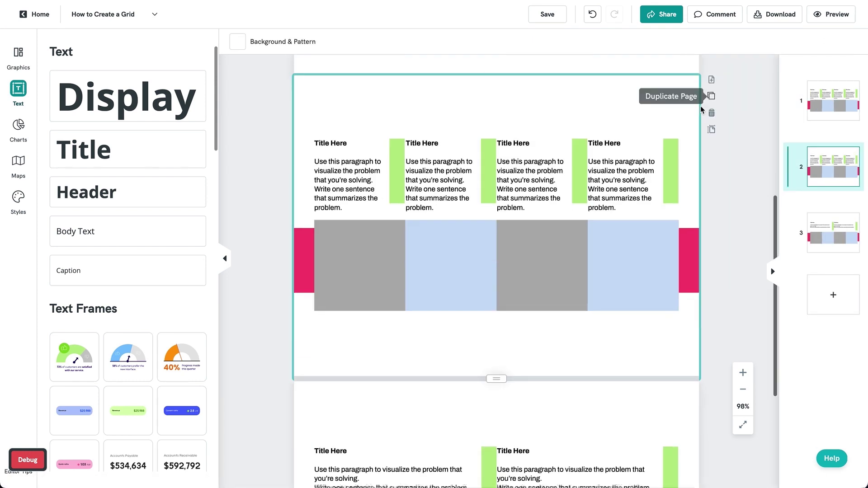
left_click_drag(644, 251, 365, 311)
left_click_drag(588, 265, 679, 270)
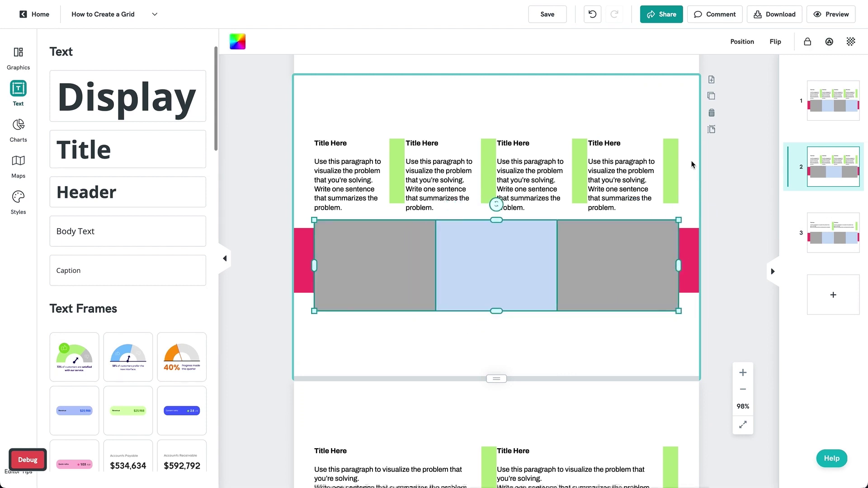
Delete the extra text columns, shift a gutter to the box boundary, and widen the text to fit.
left_click(622, 189)
key("Delete")
left_click_drag(605, 126, 436, 202)
key("Delete")
left_click_drag(400, 163, 582, 188)
left_click(386, 172)
left_click_drag(319, 135, 689, 200)
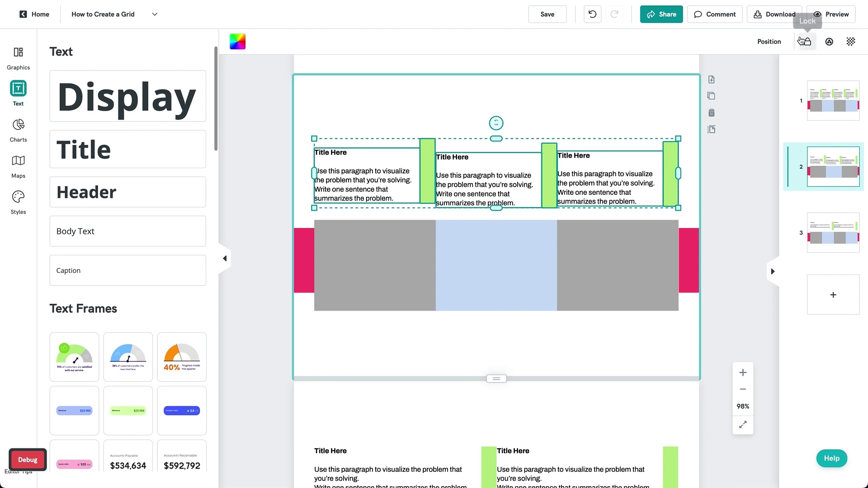
Align the three text columns along their tops.
left_click(769, 42)
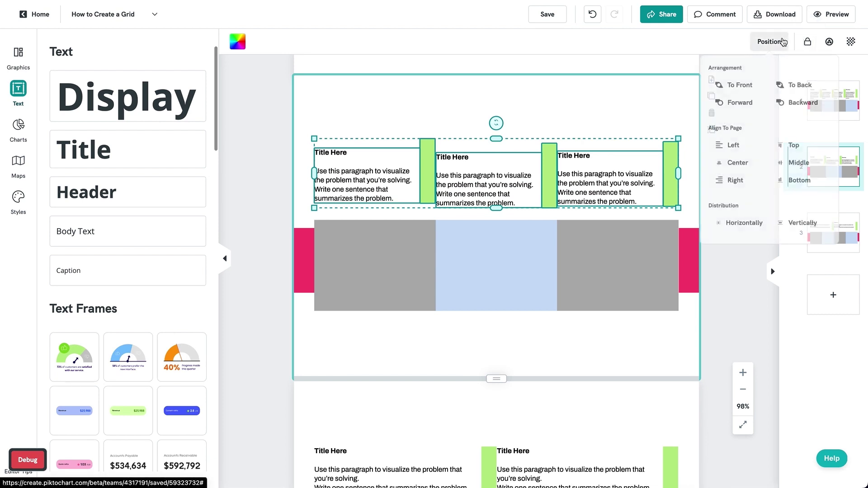
left_click(792, 145)
left_click(618, 118)
Delete the green gutters and the row of grey, blue and pink blocks.
left_click(669, 150)
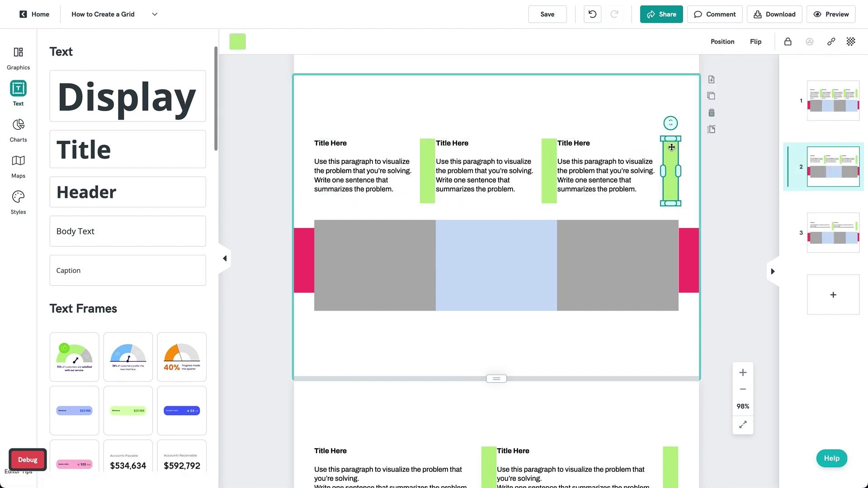
left_click(427, 176)
key("Delete")
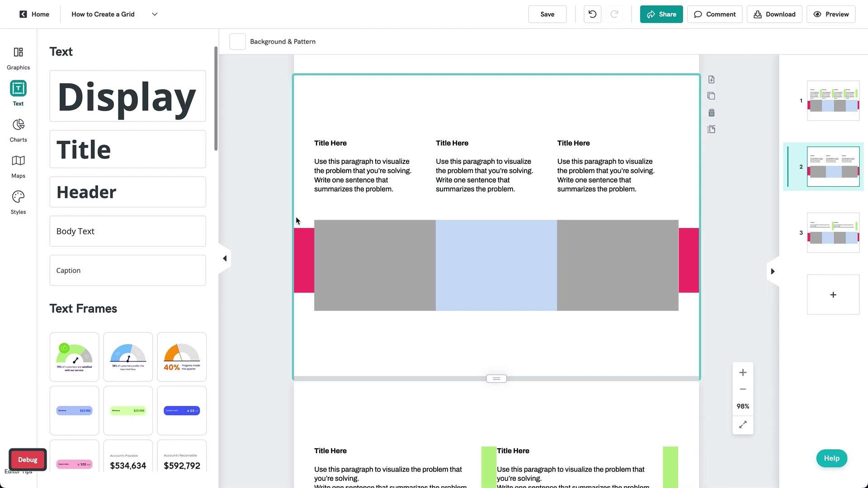
left_click_drag(295, 216, 689, 330)
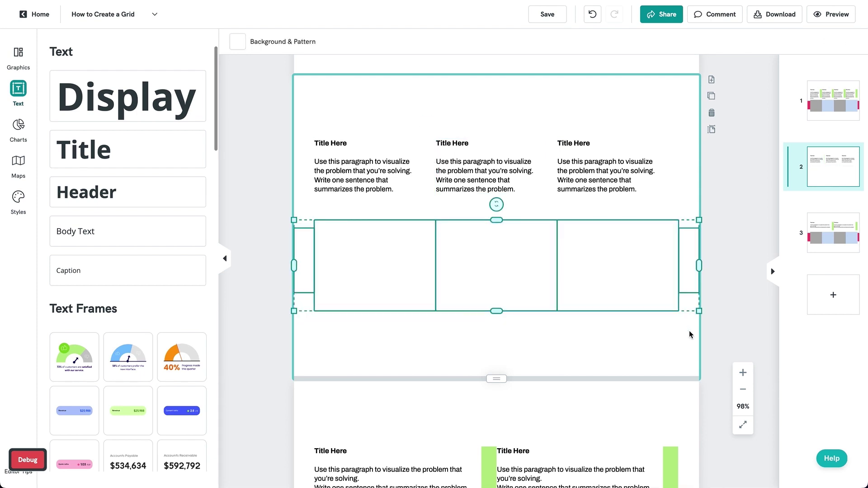
key("Delete")
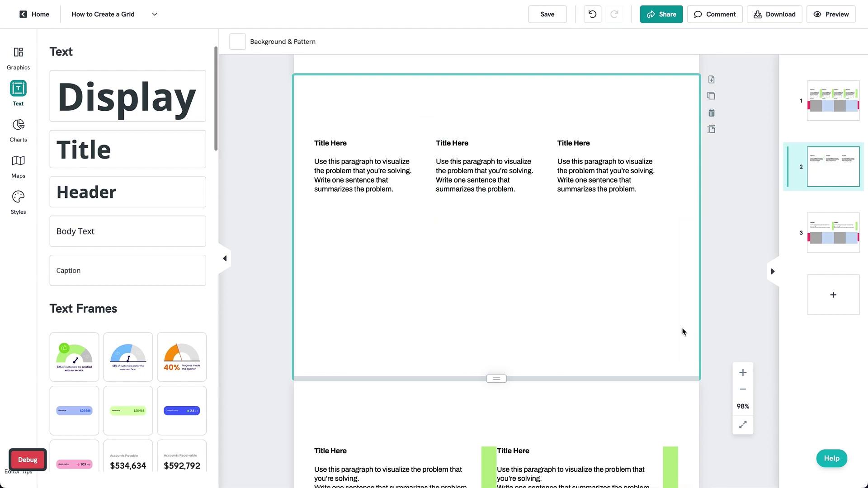